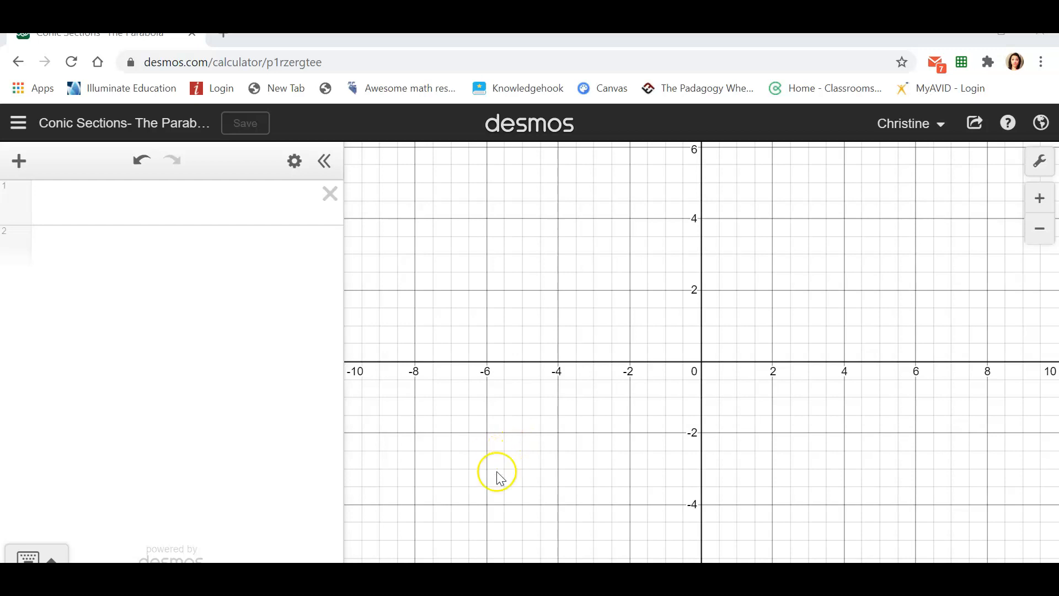
# Step: Enter the equation (x-h)^2=4p(y-k) as the first expression and add sliders for h, p and k
pyautogui.click(72, 209)
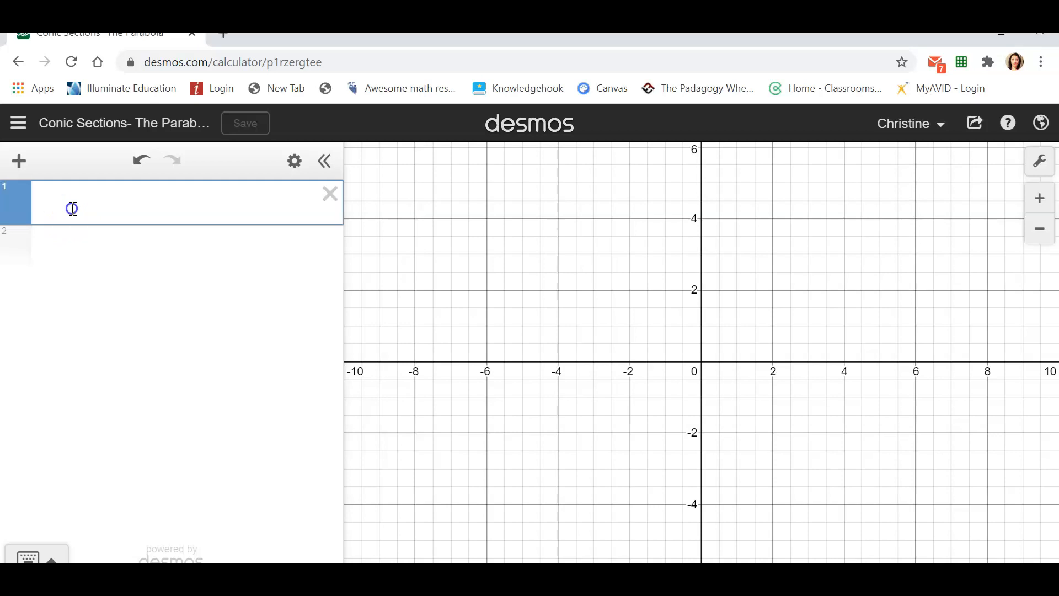
pyautogui.write('(')
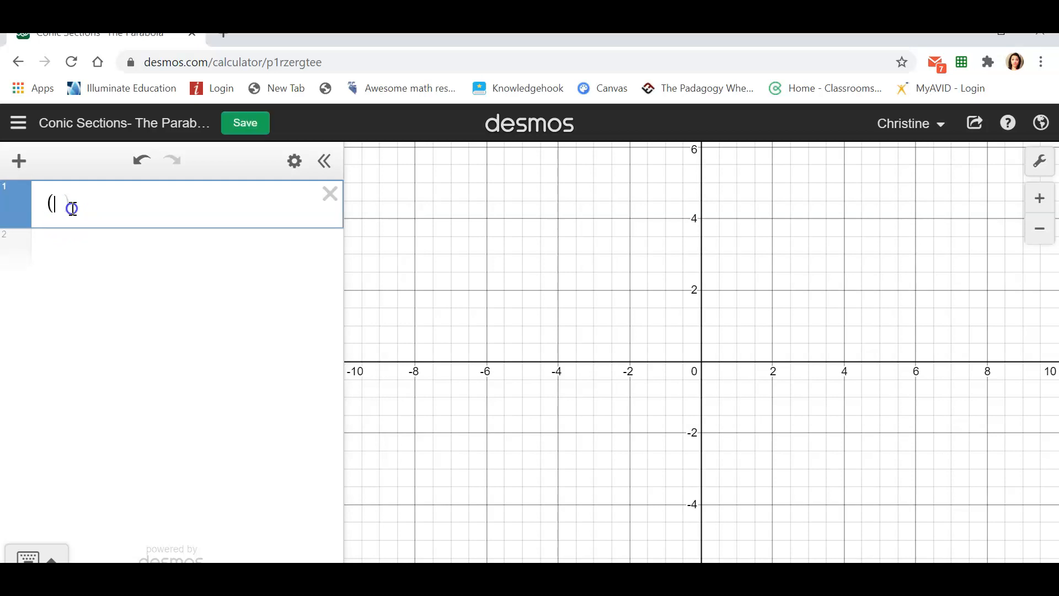
pyautogui.write('x-h)')
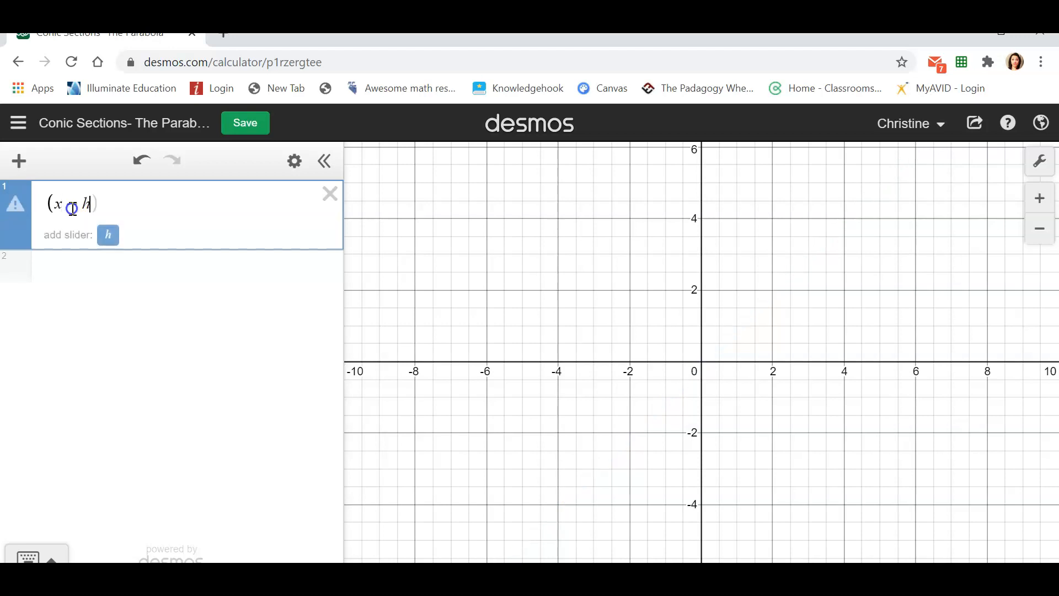
pyautogui.write('^2')
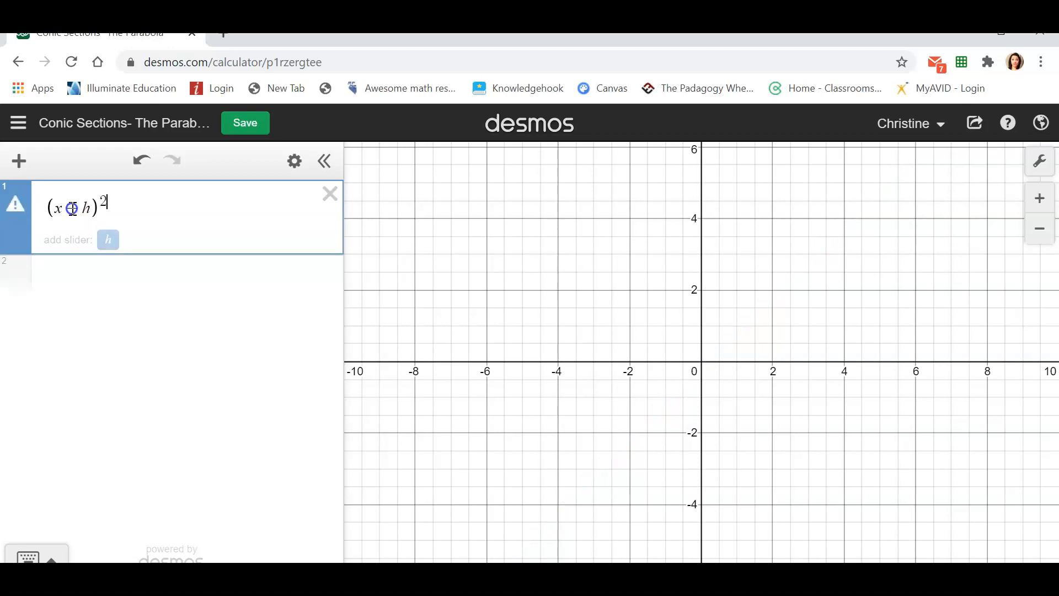
pyautogui.press('Right')
pyautogui.write('=')
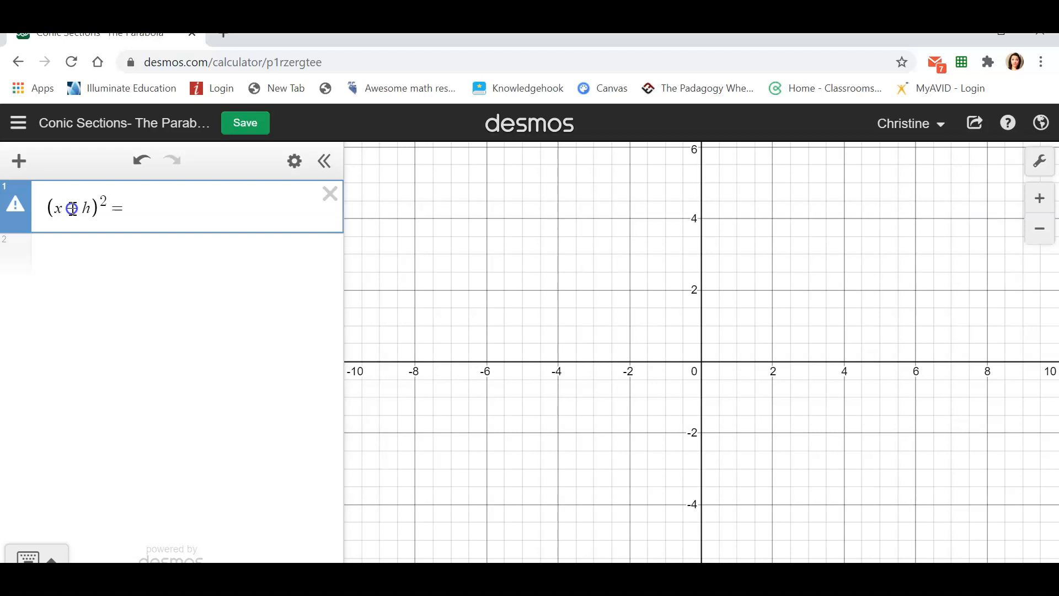
pyautogui.write('4p')
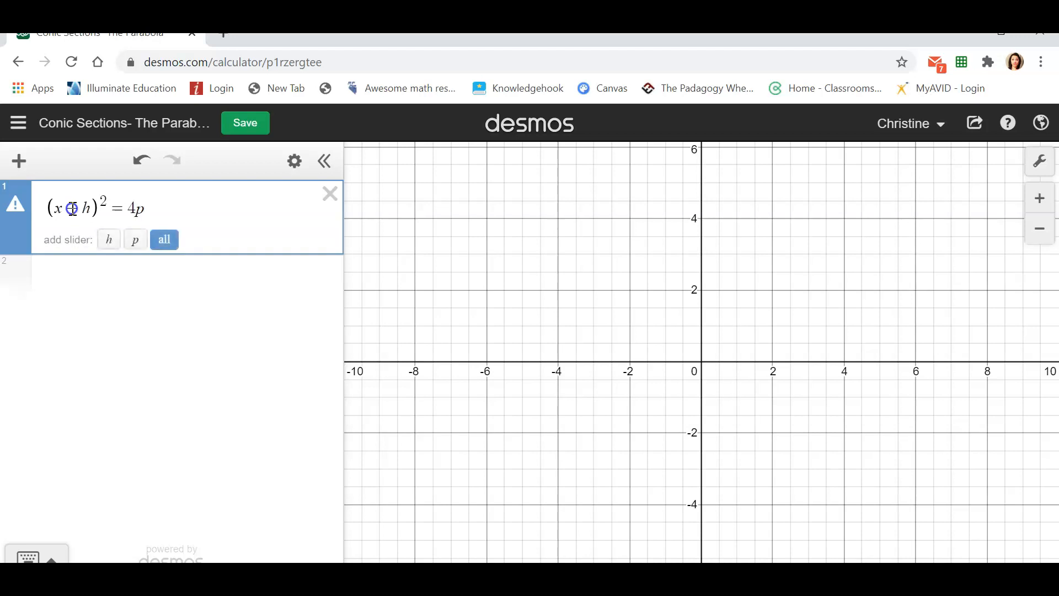
pyautogui.write('(y-k)')
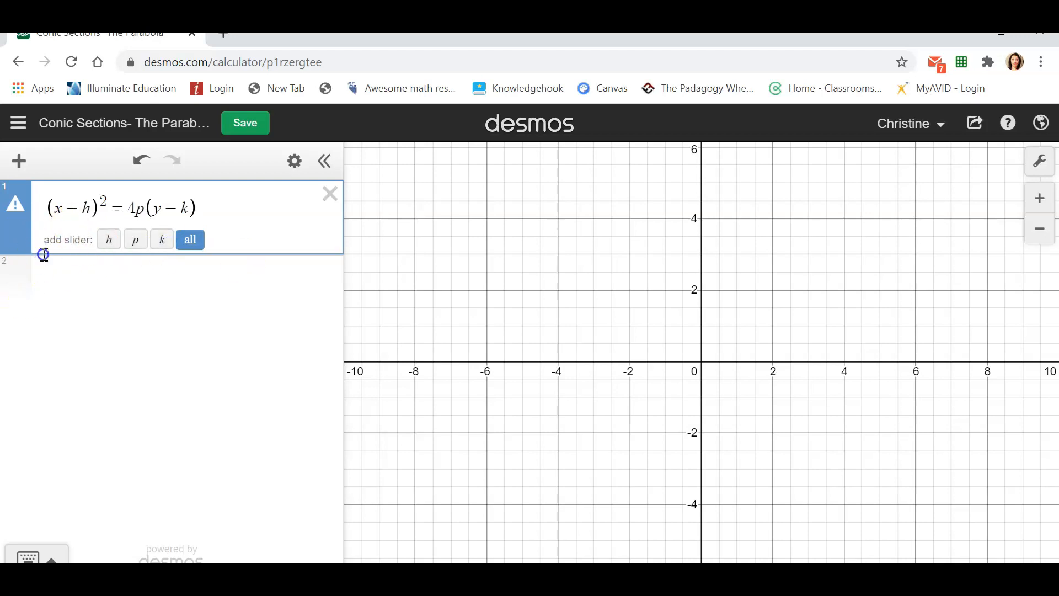
pyautogui.click(192, 247)
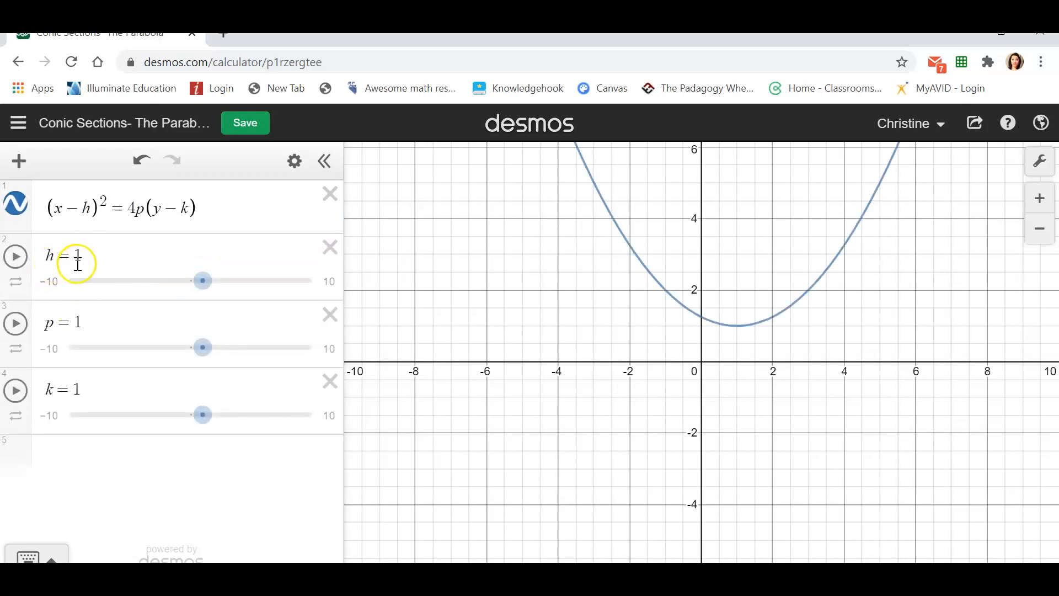
# Step: Try the h slider at 0.3, and return h to 1
pyautogui.moveTo(205, 286); pyautogui.dragTo(200, 308)
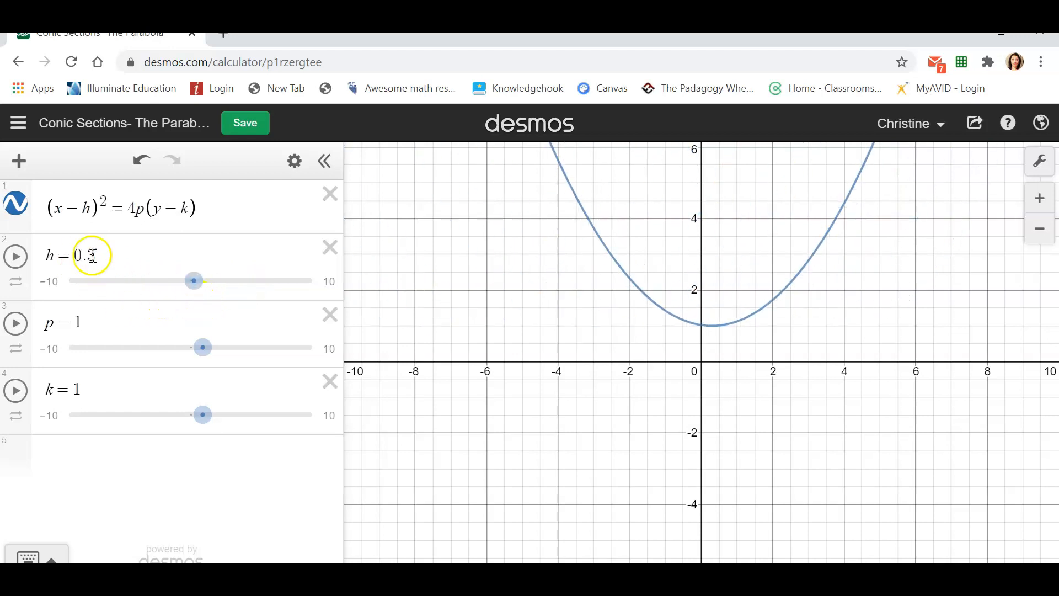
pyautogui.moveTo(94, 253); pyautogui.dragTo(64, 250)
pyautogui.click(89, 254)
pyautogui.doubleClick(92, 256)
pyautogui.write('1')
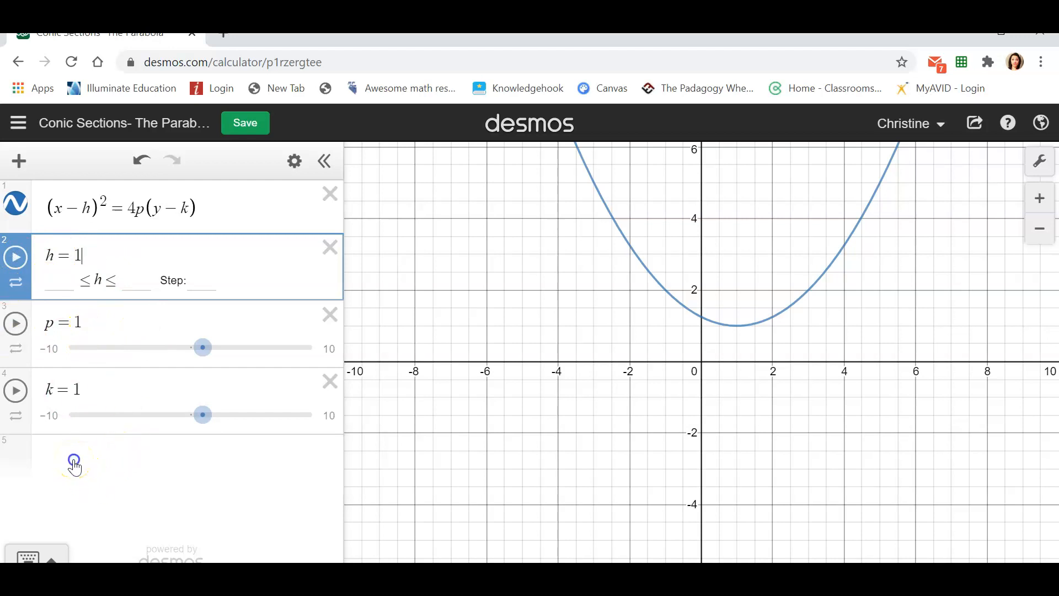
# Step: Hide the graph of the first equation and enter (y-k)^2=4p(x-h) as a new expression below the sliders
pyautogui.click(75, 463)
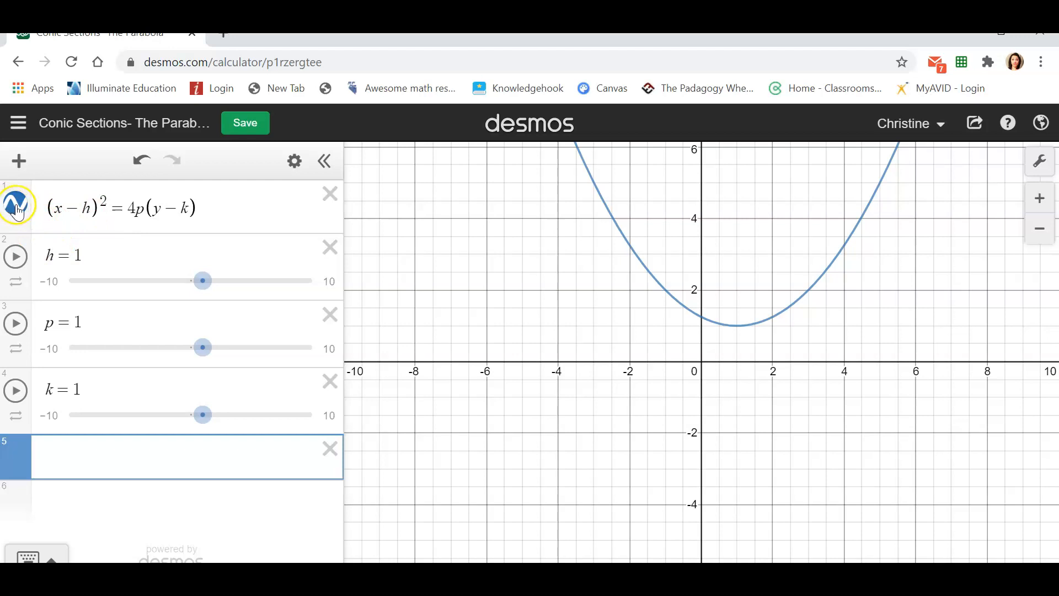
pyautogui.click(16, 206)
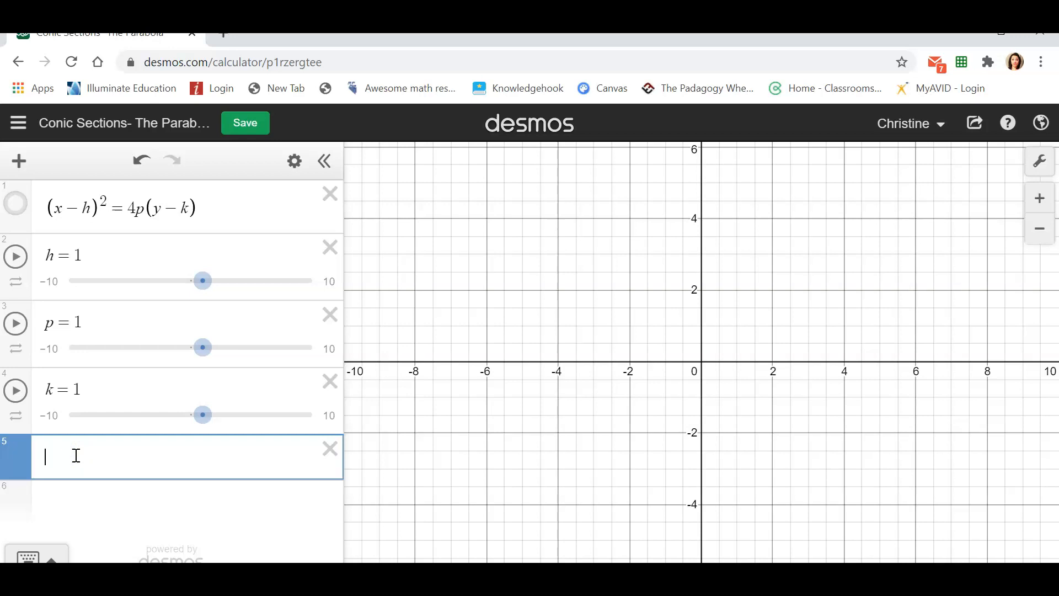
pyautogui.write('(y-k)6')
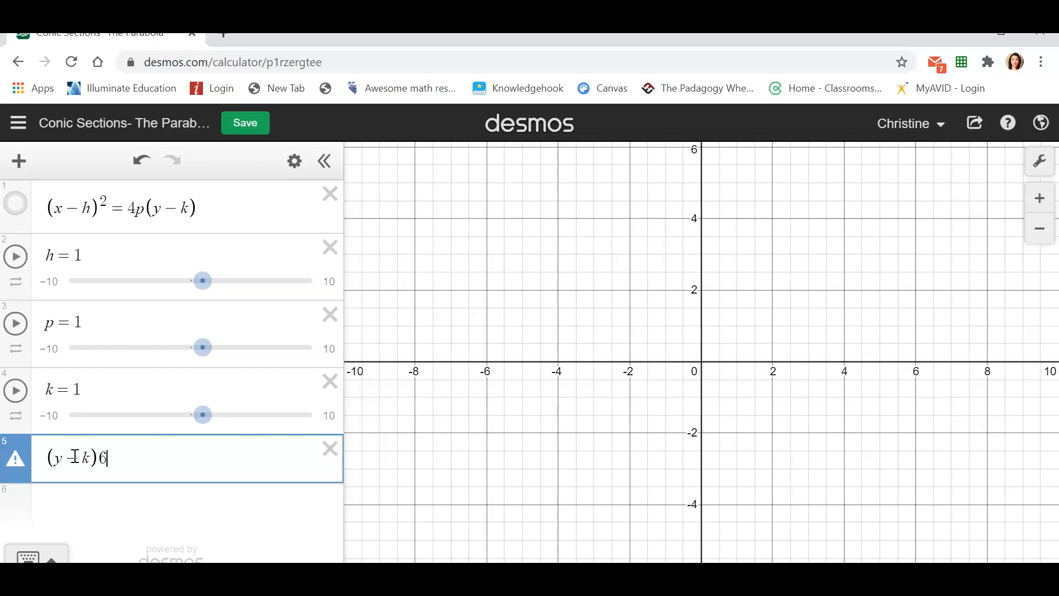
pyautogui.press('BackSpace')
pyautogui.write('^')
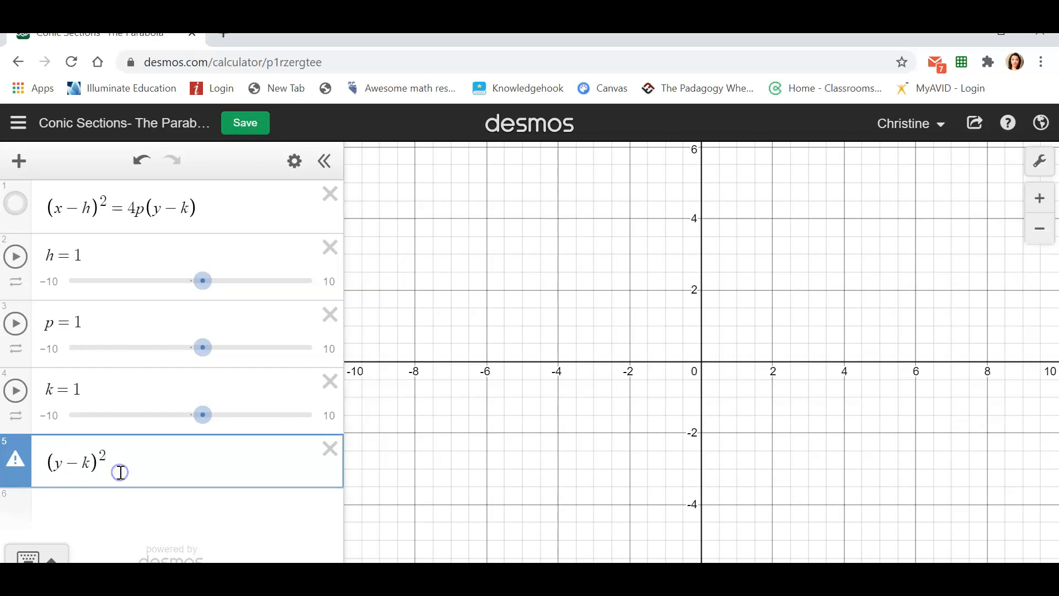
pyautogui.write('2=4p')
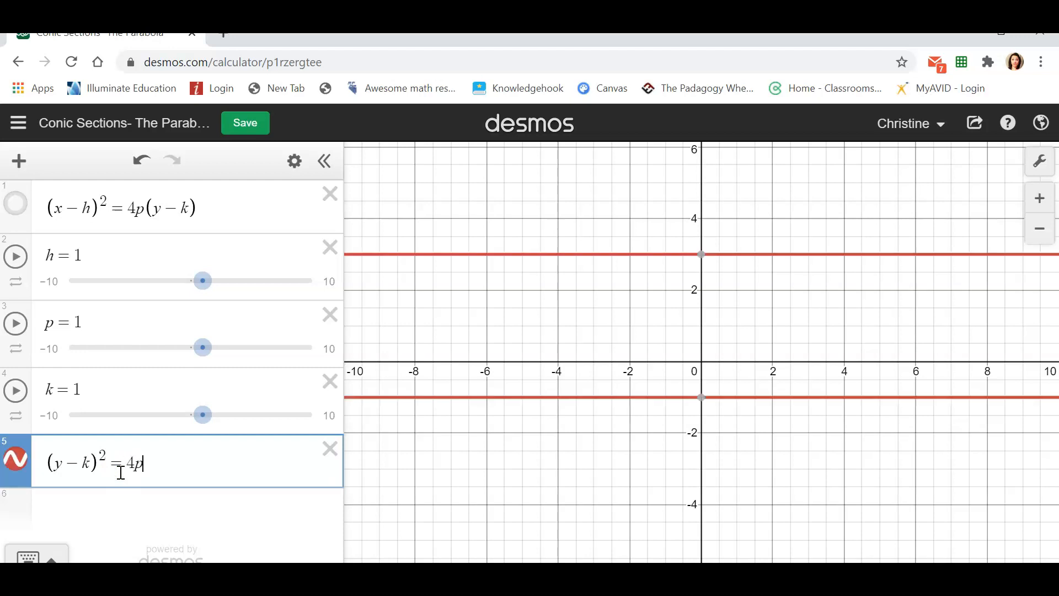
pyautogui.write('(x-h')
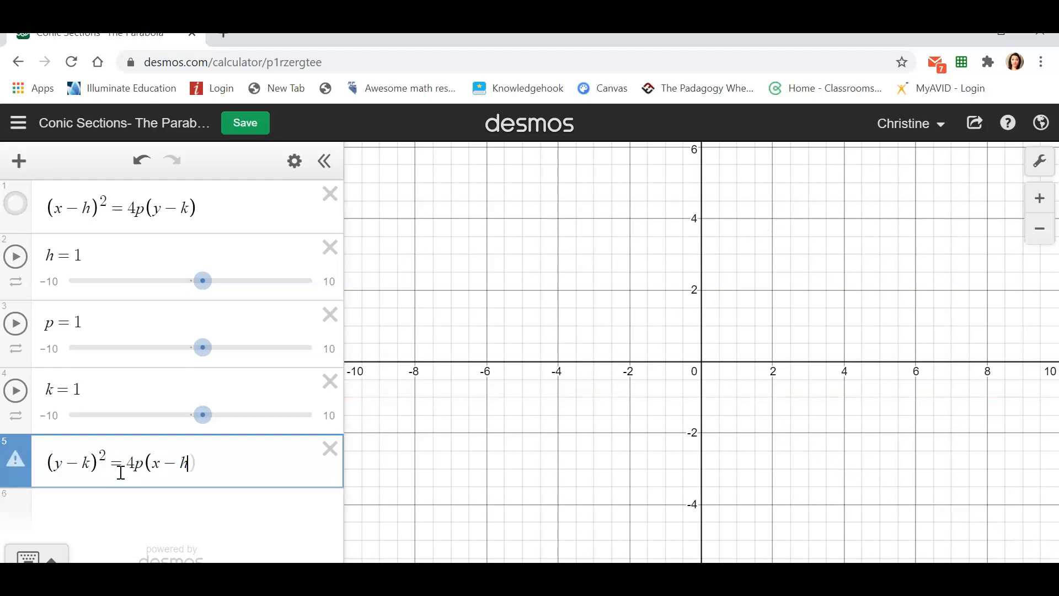
pyautogui.write(')')
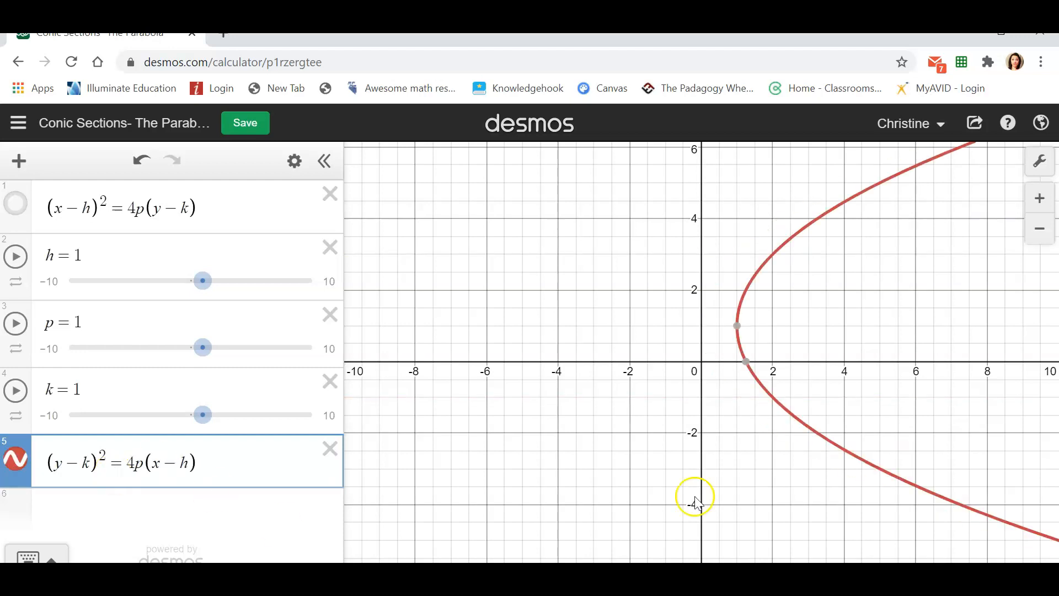
pyautogui.click(8, 473)
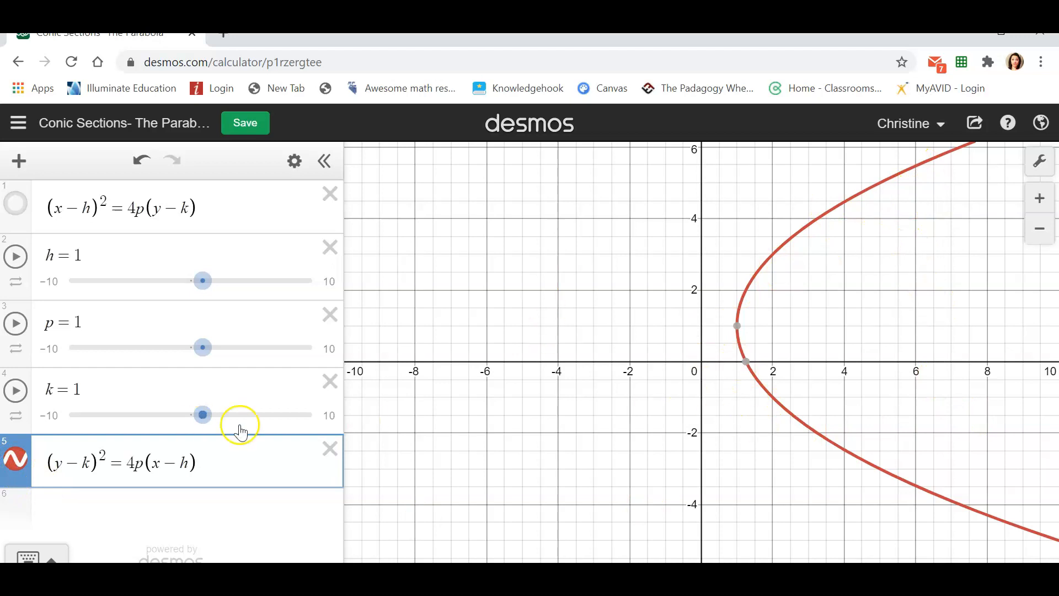
# Step: Adjust the sliders to k = 0, h = -0.2 and p = 0.3 to reshape the sideways parabola
pyautogui.moveTo(203, 420)
pyautogui.mouseDown()
pyautogui.moveTo(143, 431)
pyautogui.moveTo(264, 425)
pyautogui.moveTo(120, 422)
pyautogui.moveTo(231, 426)
pyautogui.moveTo(191, 425)
pyautogui.mouseUp()
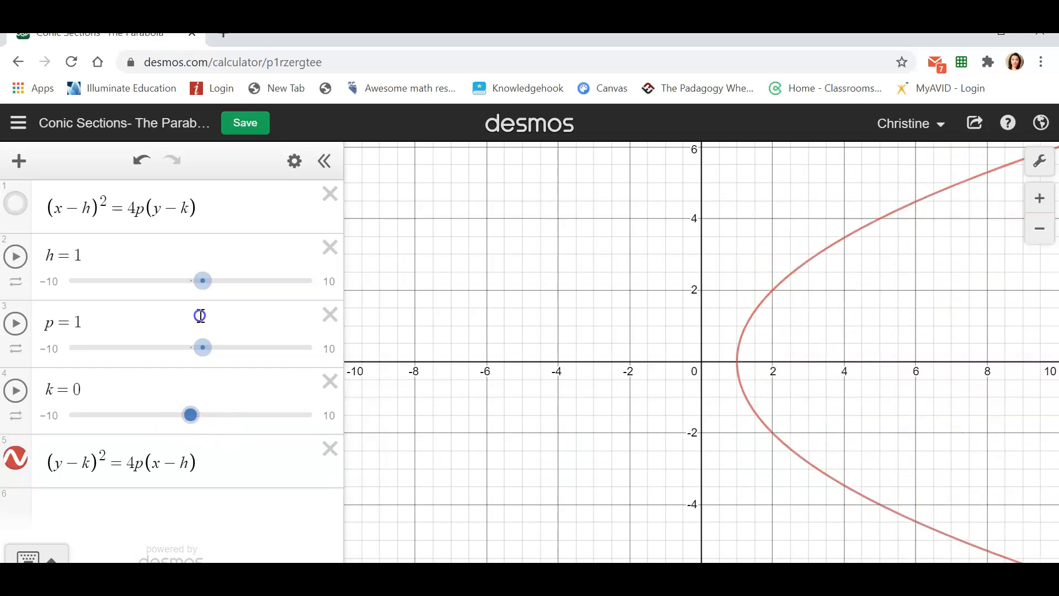
pyautogui.moveTo(210, 304); pyautogui.dragTo(189, 299)
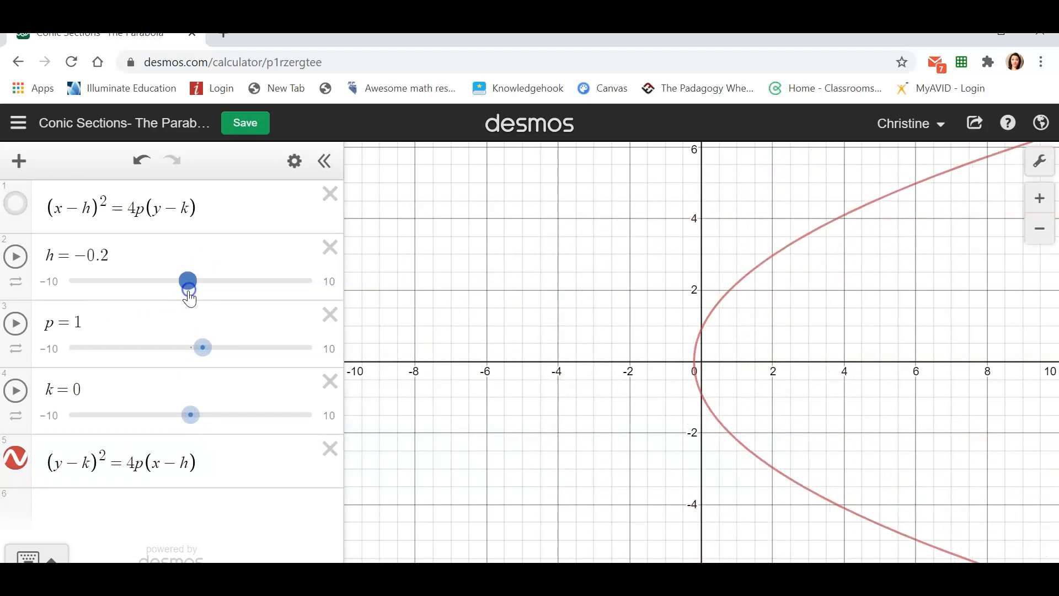
pyautogui.moveTo(214, 357)
pyautogui.mouseDown()
pyautogui.moveTo(168, 349)
pyautogui.moveTo(204, 348)
pyautogui.moveTo(186, 353)
pyautogui.moveTo(198, 358)
pyautogui.mouseUp()
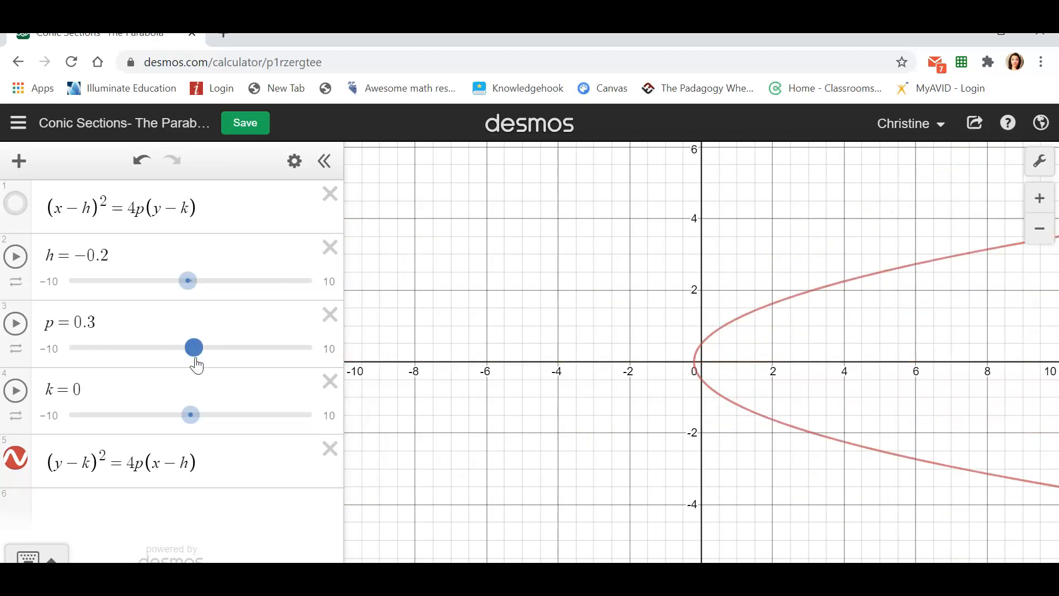
pyautogui.click(160, 381)
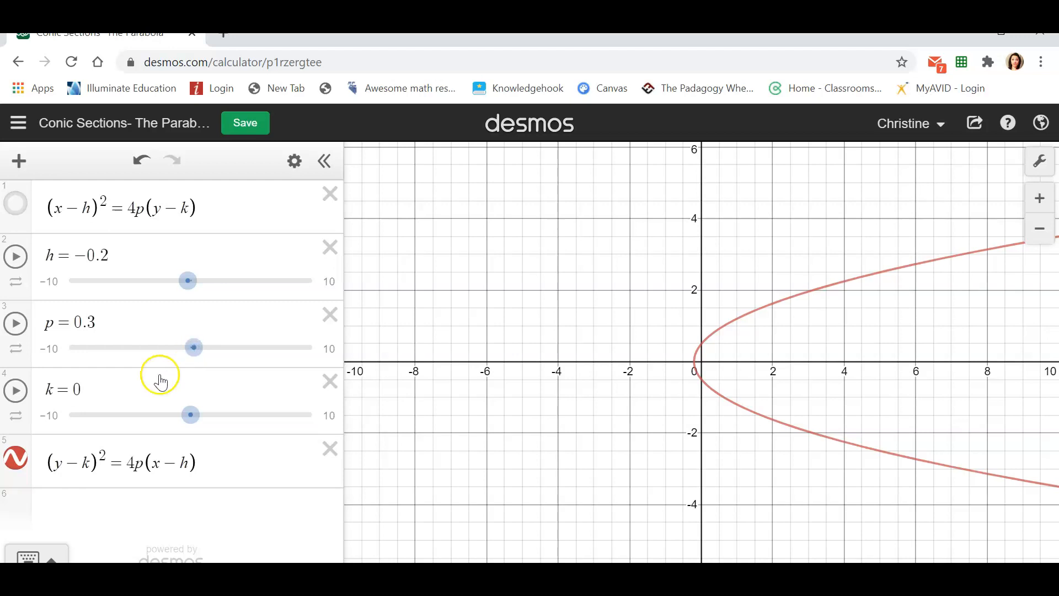
# Step: Display the graph of (x-h)^2=4p(y-k) in place of the sideways parabola, and set h to 2
pyautogui.click(15, 462)
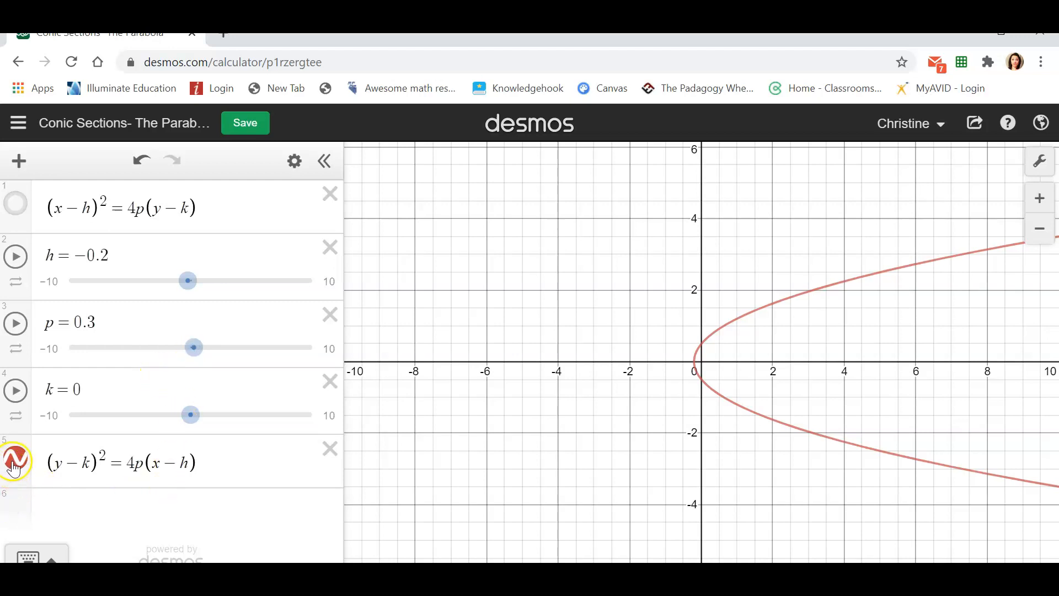
pyautogui.click(13, 211)
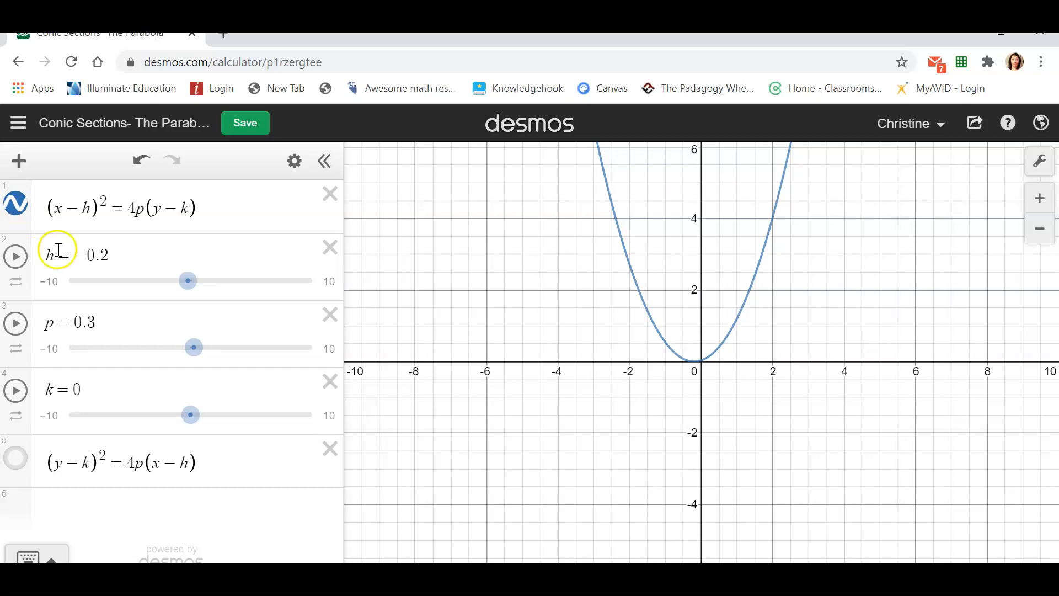
pyautogui.click(78, 255)
pyautogui.moveTo(78, 255); pyautogui.dragTo(135, 252)
pyautogui.write('2')
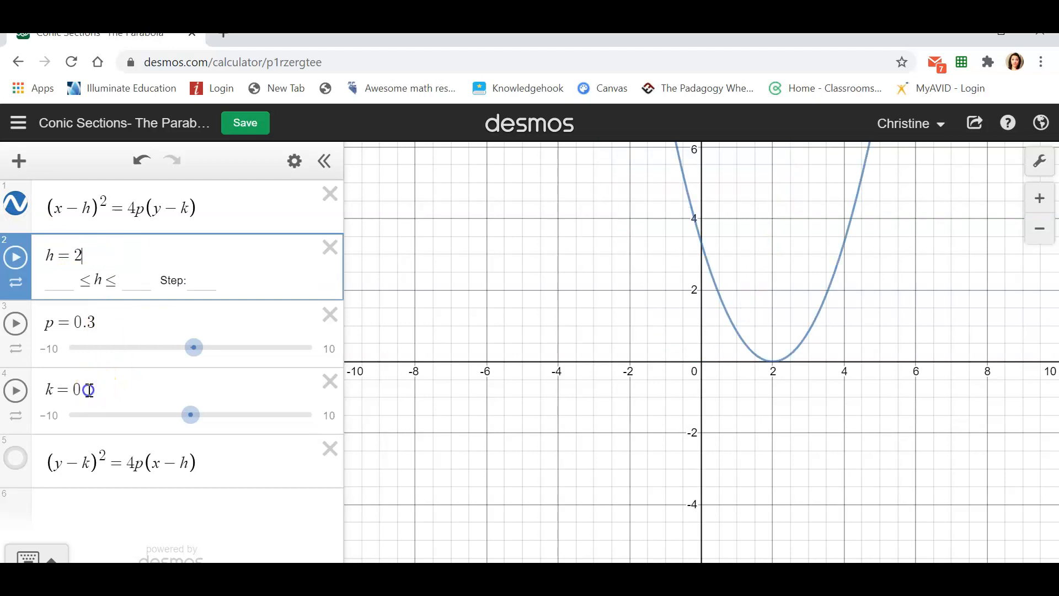
# Step: Set k to -3 and show the coordinates of the parabola's vertex on the graph
pyautogui.moveTo(77, 389); pyautogui.dragTo(71, 391)
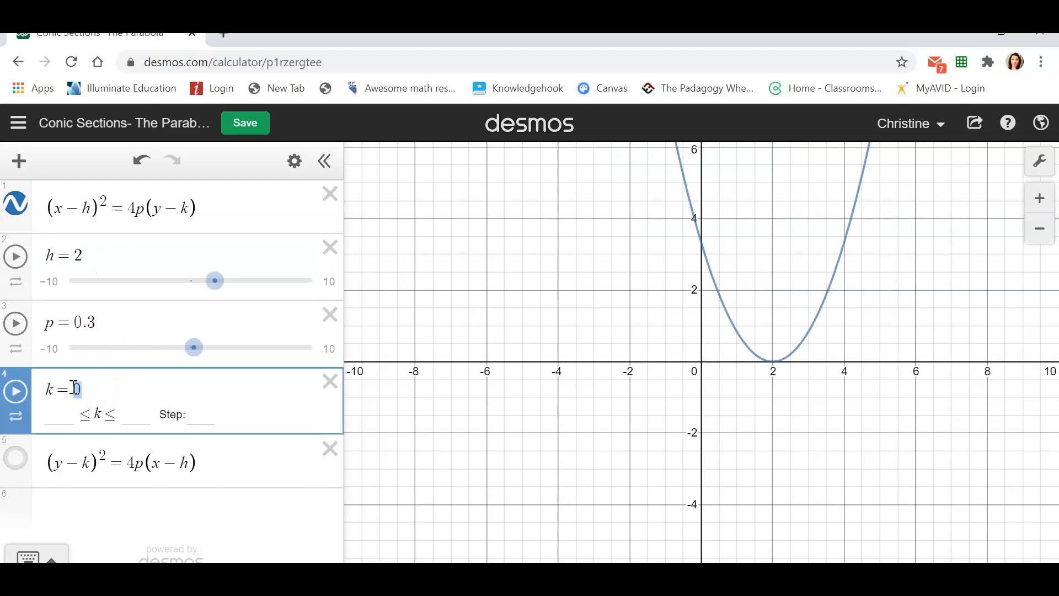
pyautogui.write('-3')
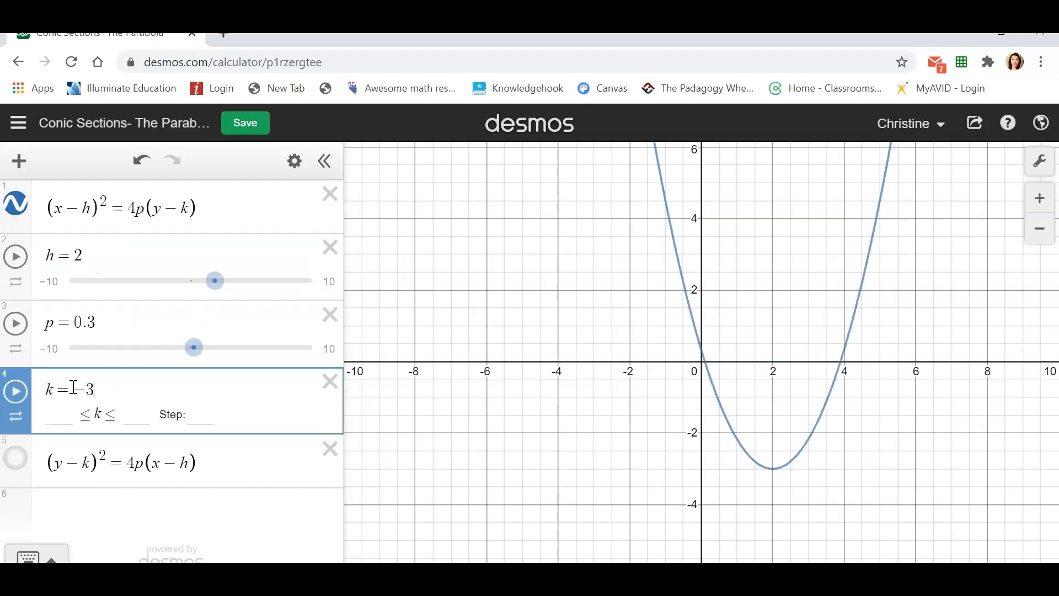
pyautogui.click(773, 468)
pyautogui.click(773, 470)
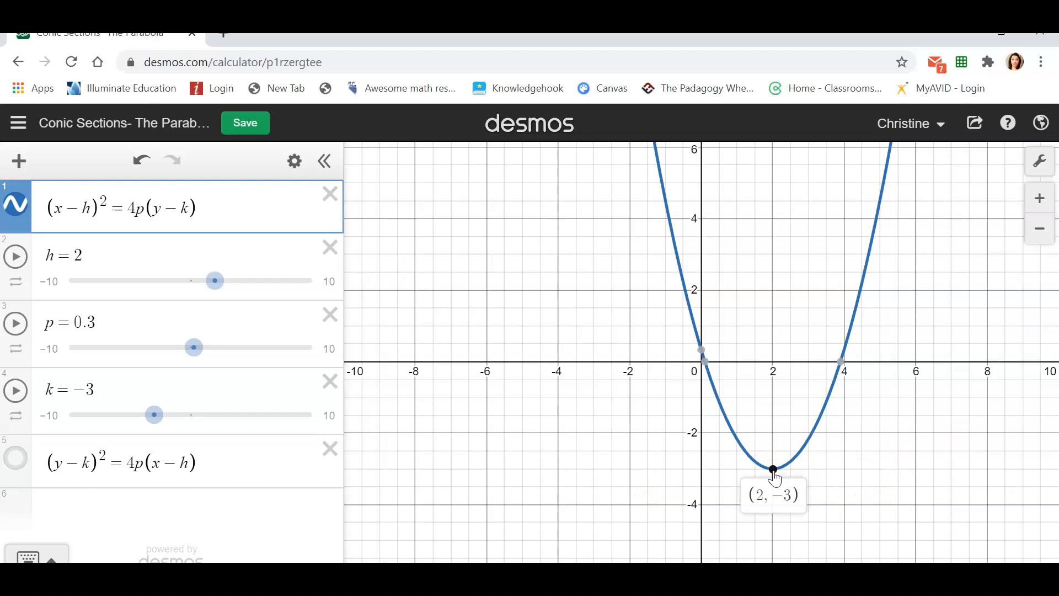
# Step: Set p to the fraction 1/4
pyautogui.click(85, 321)
pyautogui.click(91, 323)
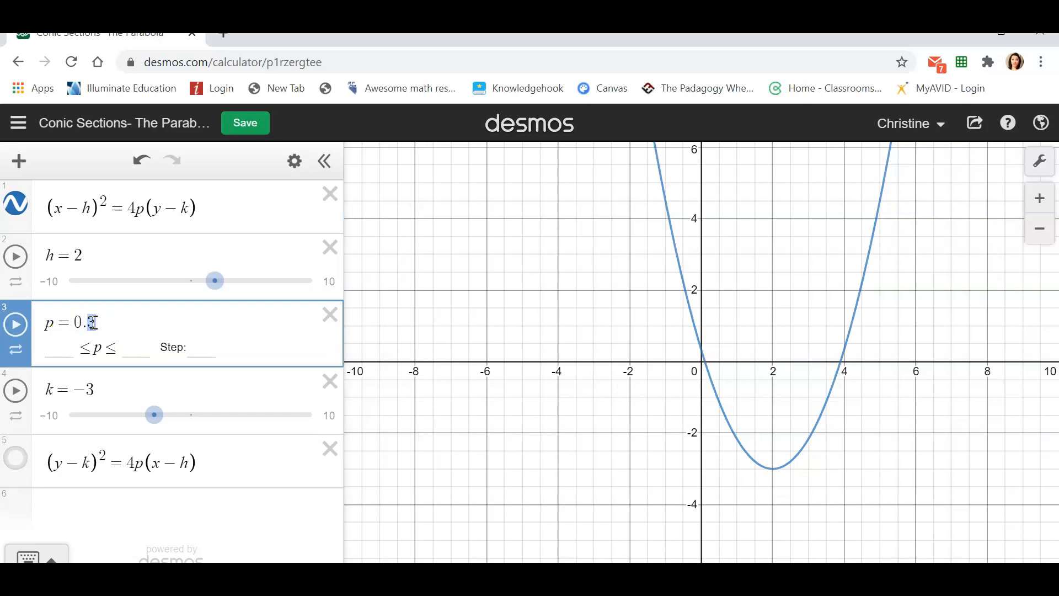
pyautogui.write('25')
pyautogui.moveTo(105, 322); pyautogui.dragTo(77, 319)
pyautogui.write('1/4')
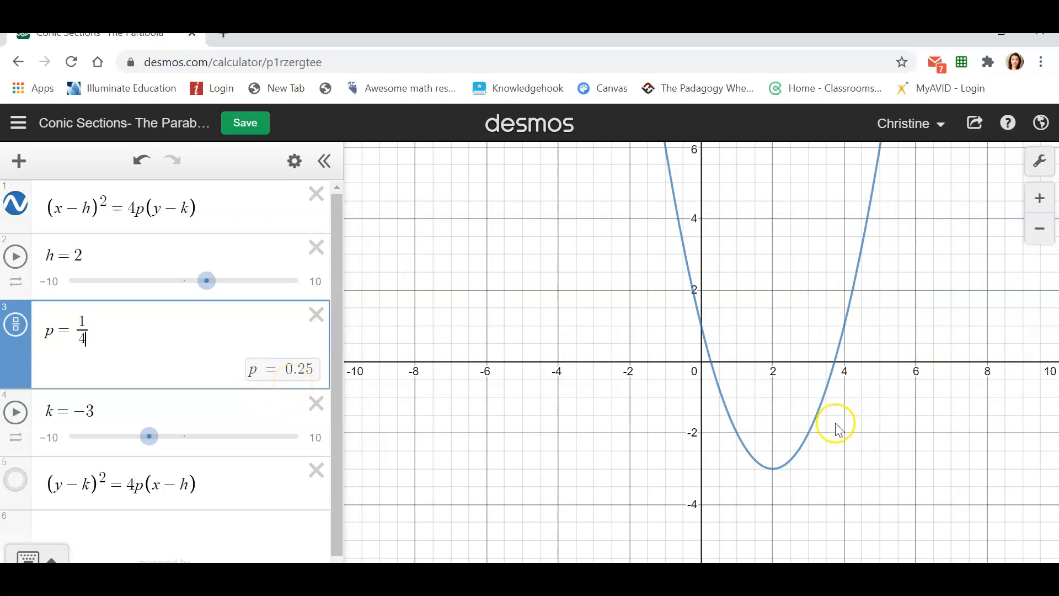
pyautogui.scroll(6, 837, 430)
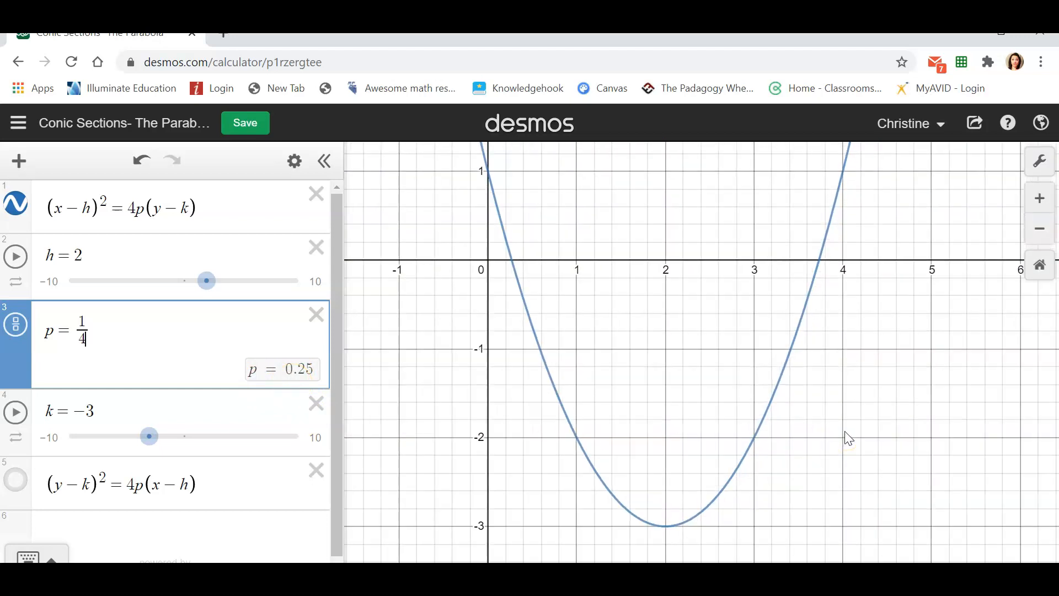
pyautogui.scroll(1, 847, 435)
pyautogui.scroll(-1, 797, 433)
pyautogui.scroll(-3, 799, 431)
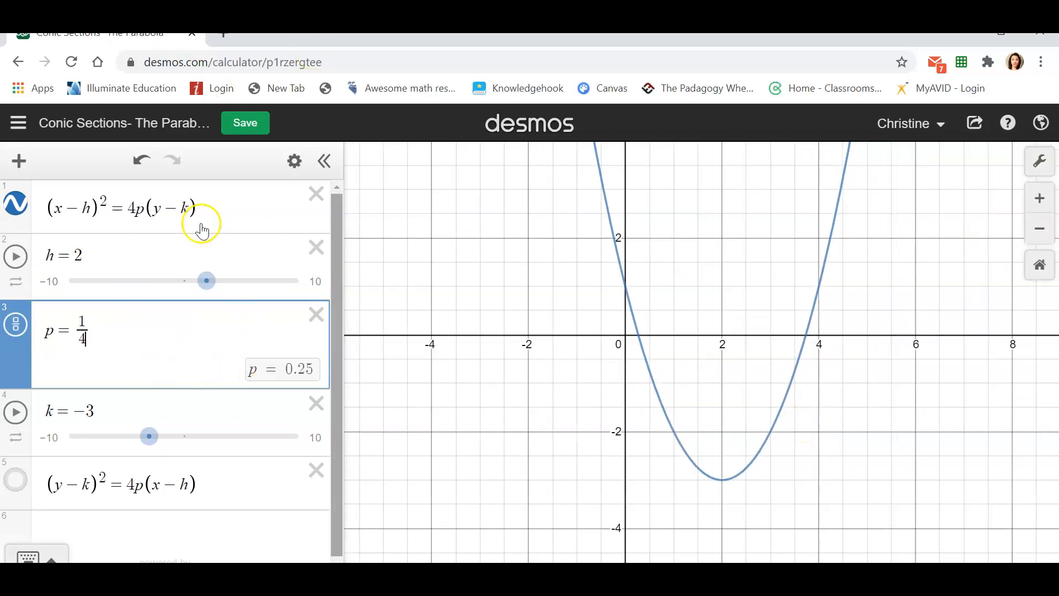
# Step: Hide the graph of (x-h)^2=4p(y-k) and display the sideways parabola (y-k)^2=4p(x-h) instead
pyautogui.click(16, 204)
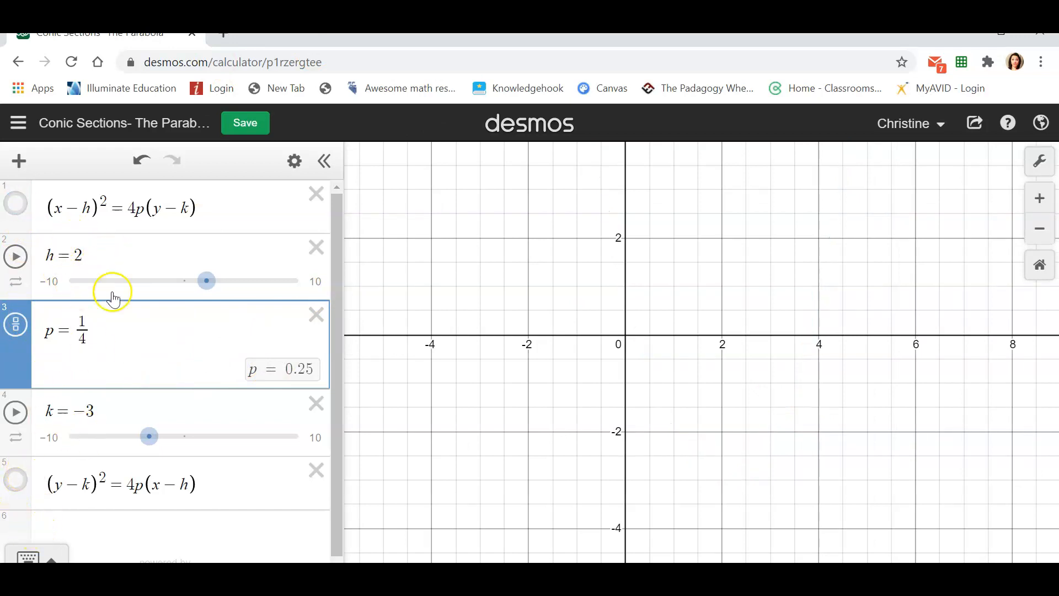
pyautogui.click(16, 488)
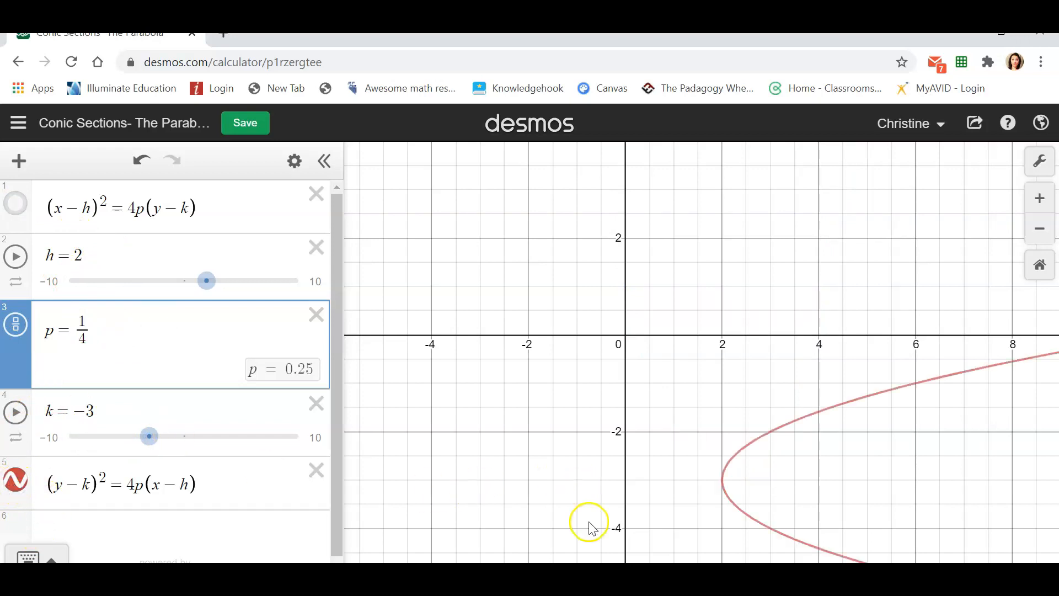
pyautogui.moveTo(752, 515)
pyautogui.mouseDown()
pyautogui.moveTo(671, 453)
pyautogui.moveTo(772, 510)
pyautogui.mouseUp()
pyautogui.moveTo(731, 375); pyautogui.dragTo(554, 285)
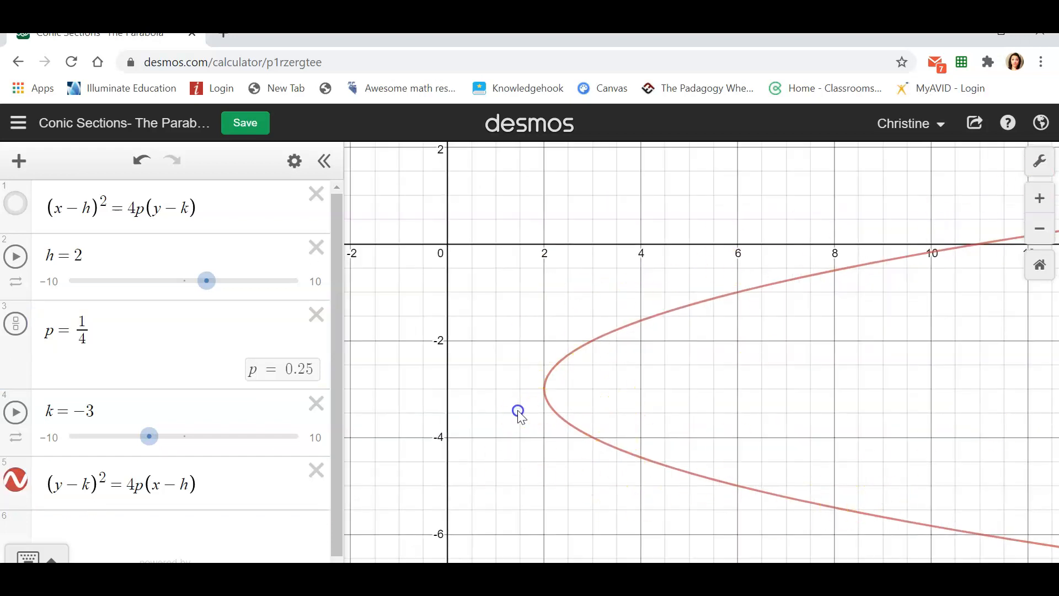
# Step: Show the coordinates of the sideways parabola's vertex, and shift the curve by setting k to -2.2 and h to 1.8
pyautogui.click(544, 391)
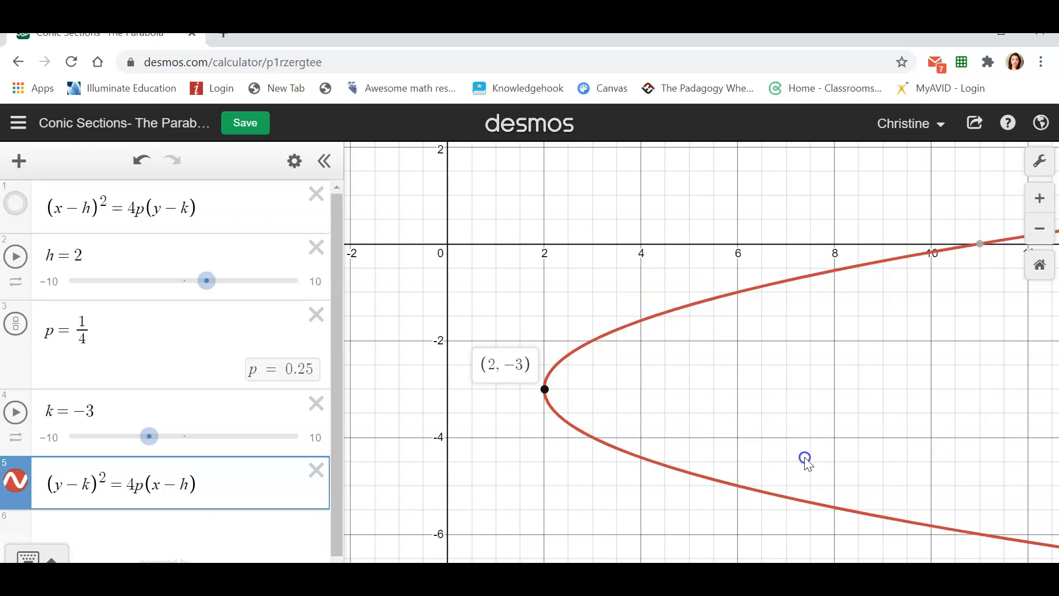
pyautogui.moveTo(149, 436)
pyautogui.mouseDown()
pyautogui.moveTo(189, 443)
pyautogui.moveTo(130, 449)
pyautogui.moveTo(164, 448)
pyautogui.mouseUp()
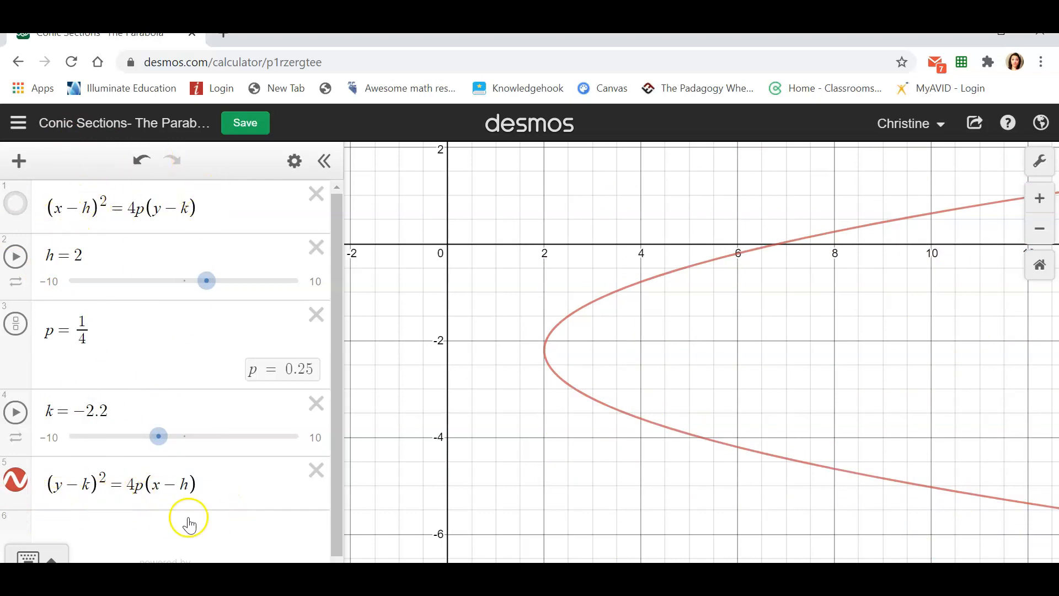
pyautogui.moveTo(206, 280)
pyautogui.mouseDown()
pyautogui.moveTo(175, 281)
pyautogui.moveTo(204, 282)
pyautogui.mouseUp()
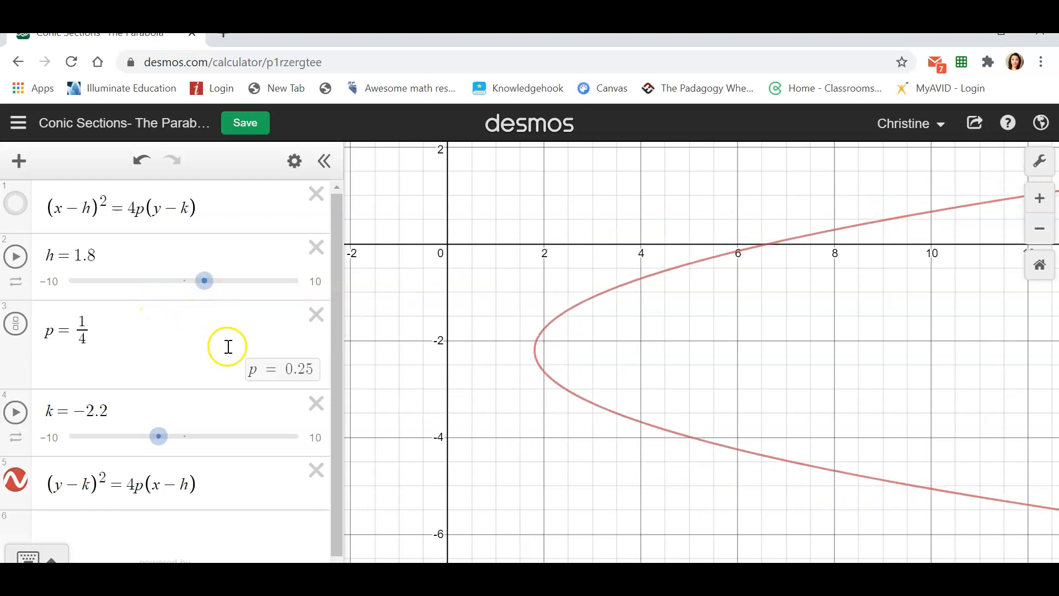
# Step: Replace the fixed p = 1/4 expression with an adjustable slider for p, and set p to 3
pyautogui.click(137, 336)
pyautogui.moveTo(86, 335); pyautogui.dragTo(75, 335)
pyautogui.press('BackSpace')
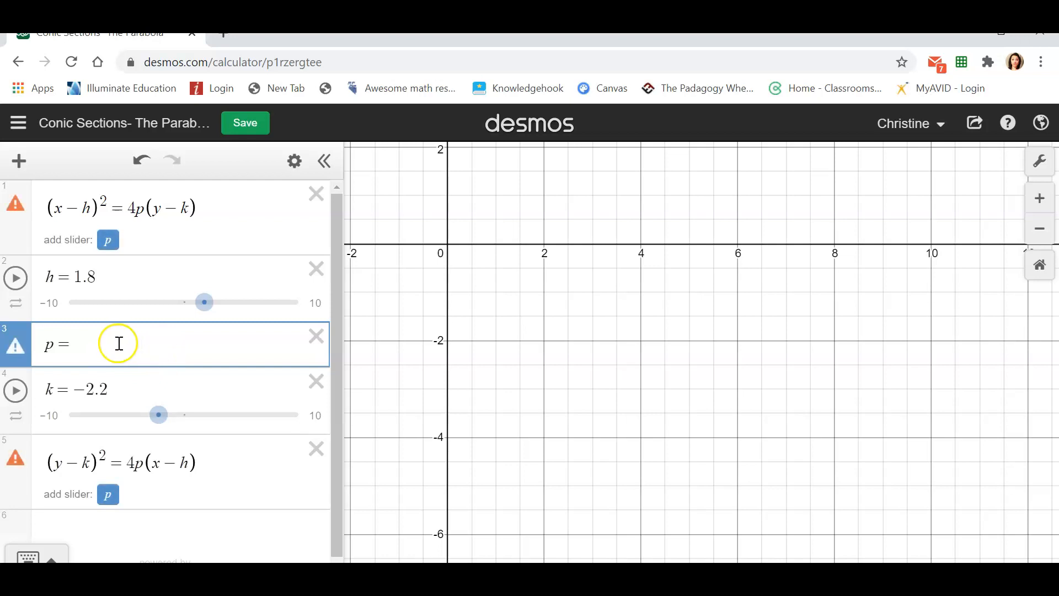
pyautogui.click(107, 241)
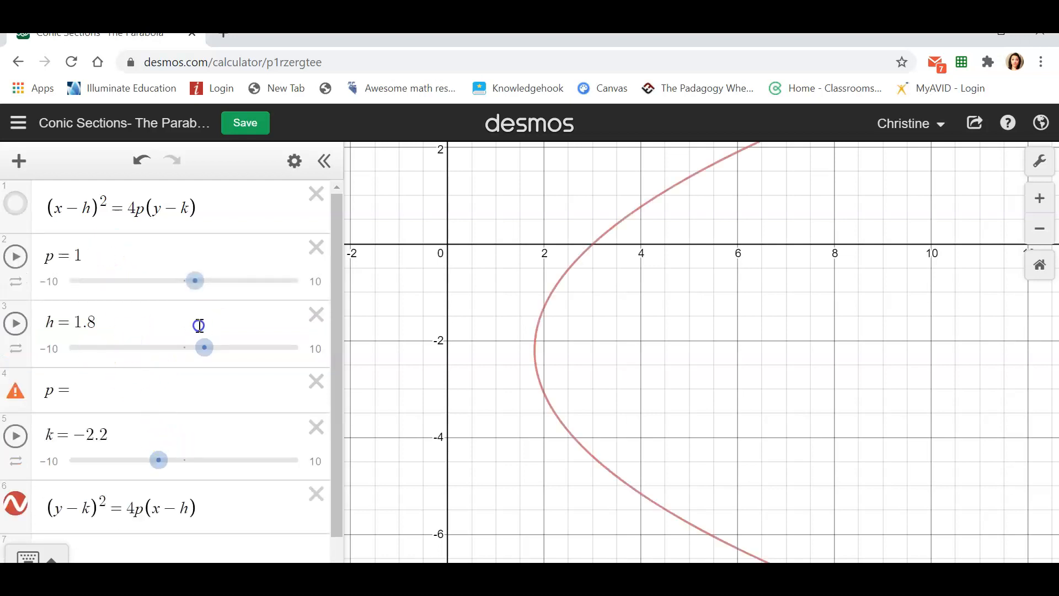
pyautogui.click(316, 381)
pyautogui.moveTo(216, 294)
pyautogui.mouseDown()
pyautogui.moveTo(167, 295)
pyautogui.moveTo(235, 297)
pyautogui.mouseUp()
# Step: Display the graph of (x-h)^2=4p(y-k) again and hide the sideways parabola (y-k)^2=4p(x-h)
pyautogui.click(12, 210)
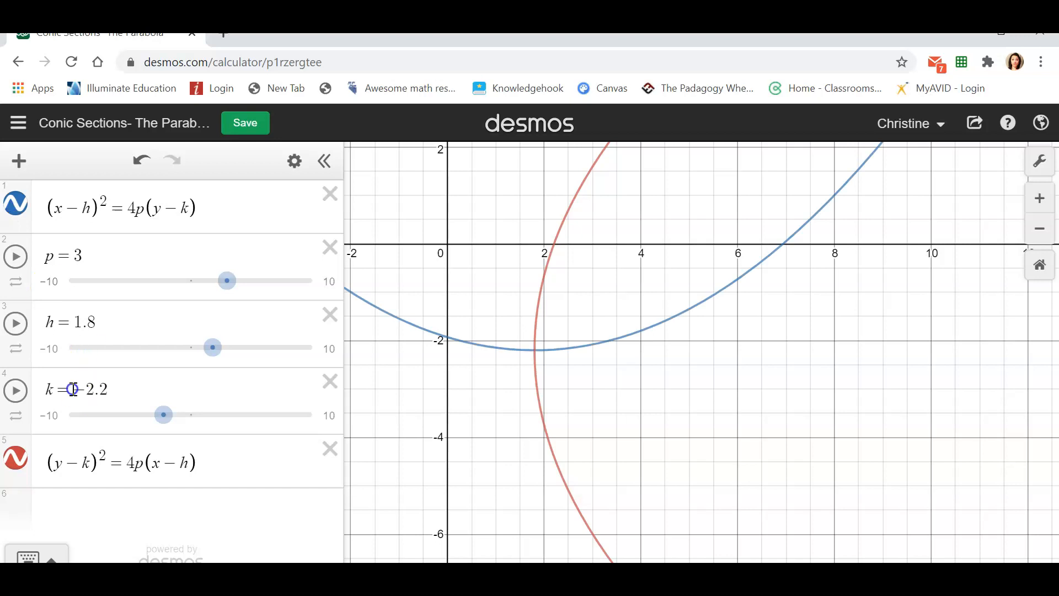
pyautogui.click(7, 469)
pyautogui.moveTo(460, 426); pyautogui.dragTo(590, 539)
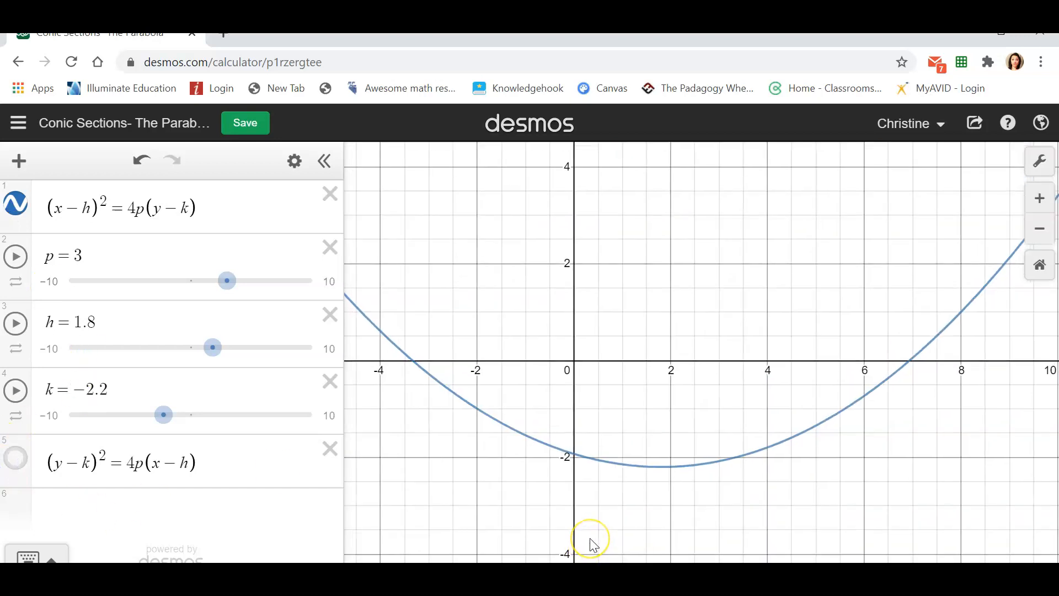